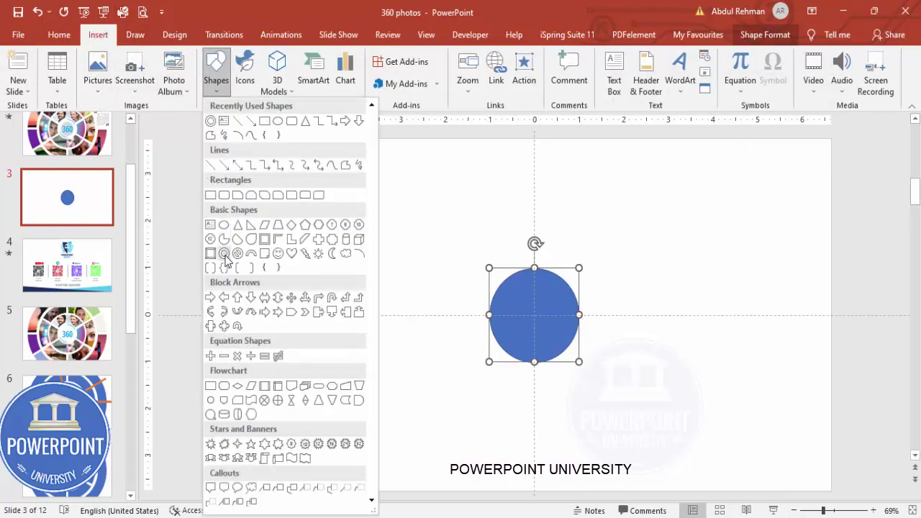
Add a Circle: Hollow donut to the slide sized 5.3" × 5.3"
left_click(224, 254)
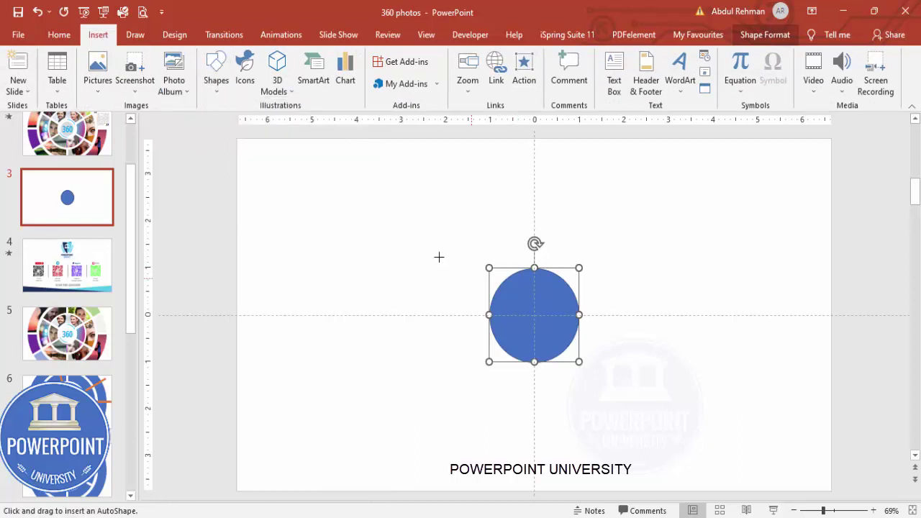
left_click(438, 255)
left_click(832, 63)
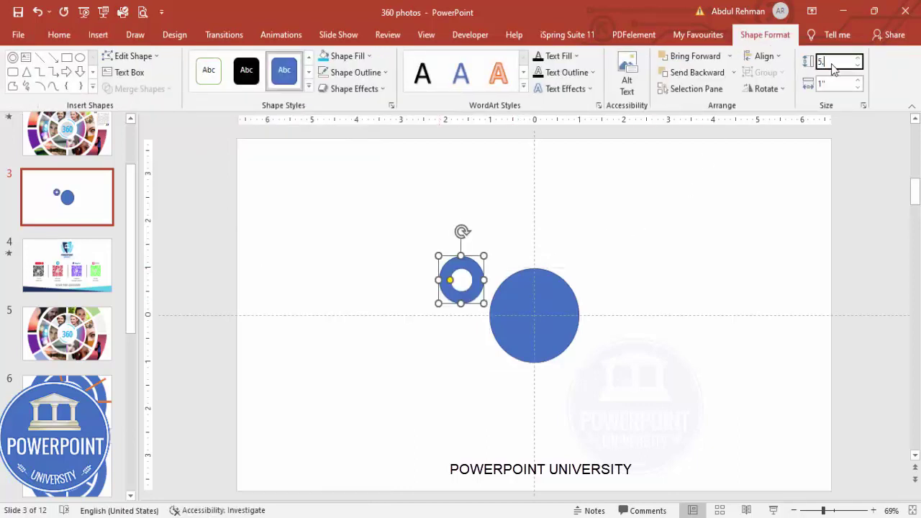
left_click(834, 84)
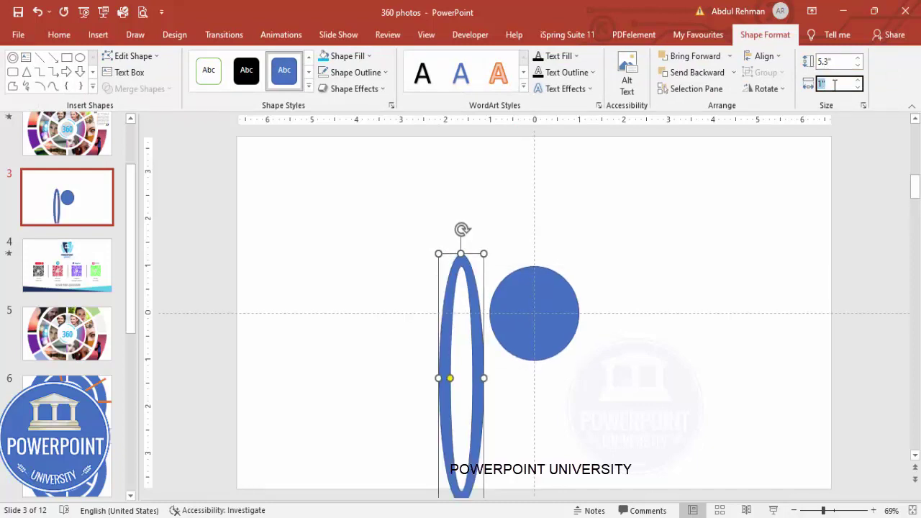
key("Return")
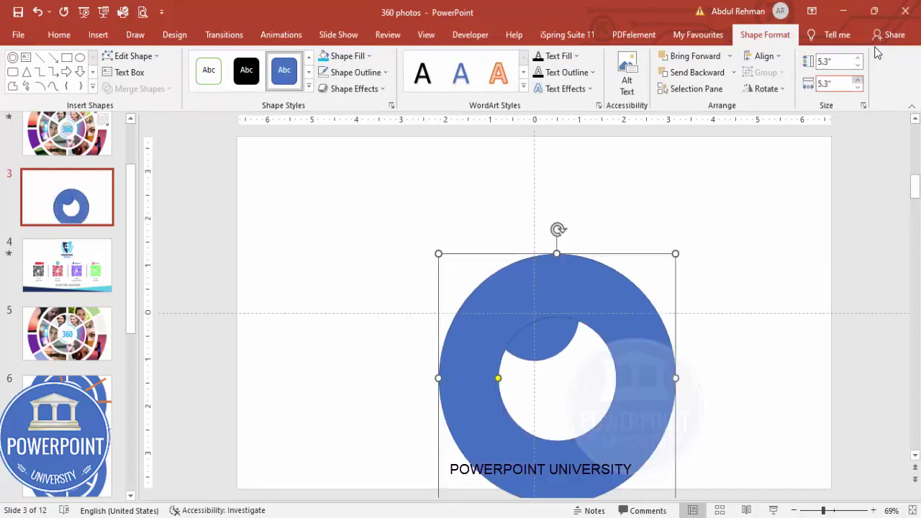
Align the donut to the centre and middle of the slide
left_click(764, 56)
left_click(789, 91)
left_click(765, 57)
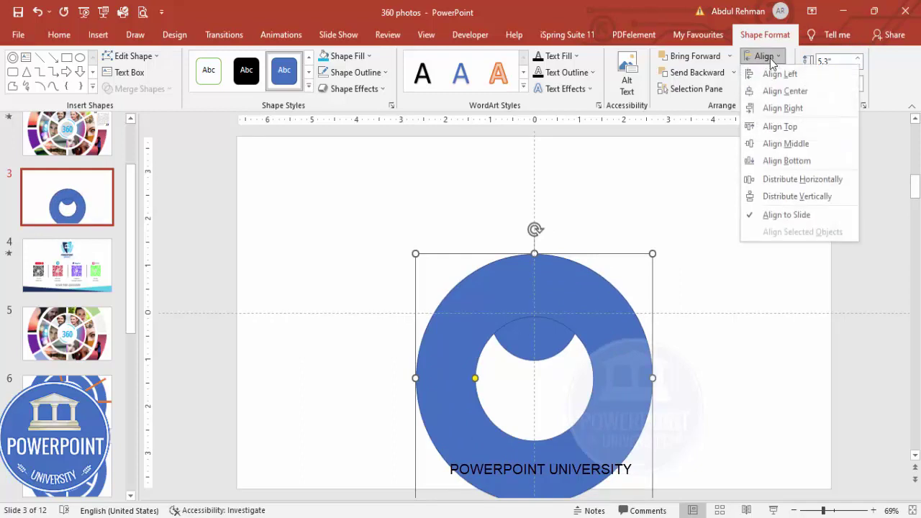
left_click(785, 144)
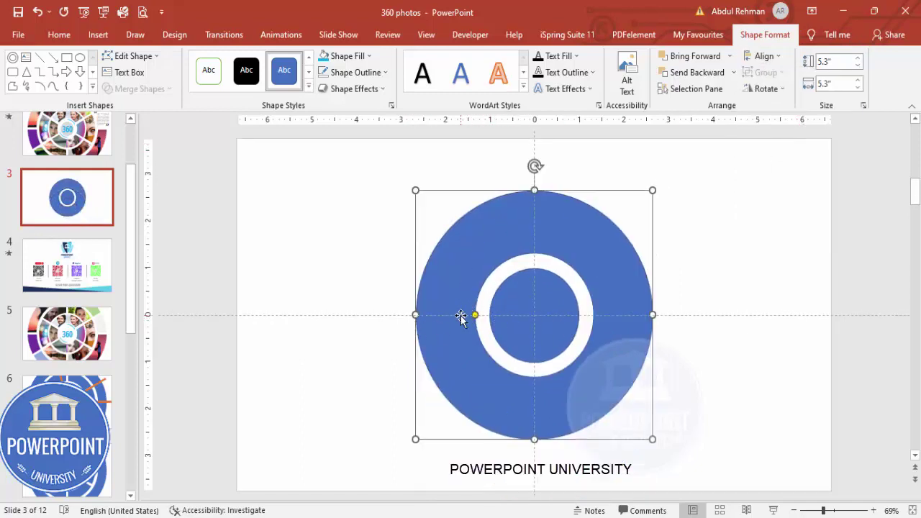
Duplicate the donut with Ctrl+D and fill the copy light blue
left_click_drag(475, 316, 475, 315)
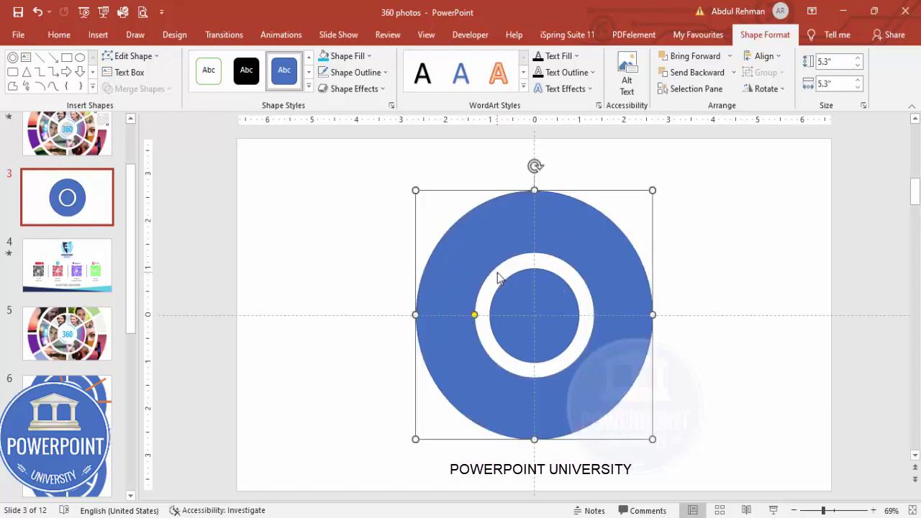
key("ctrl+d")
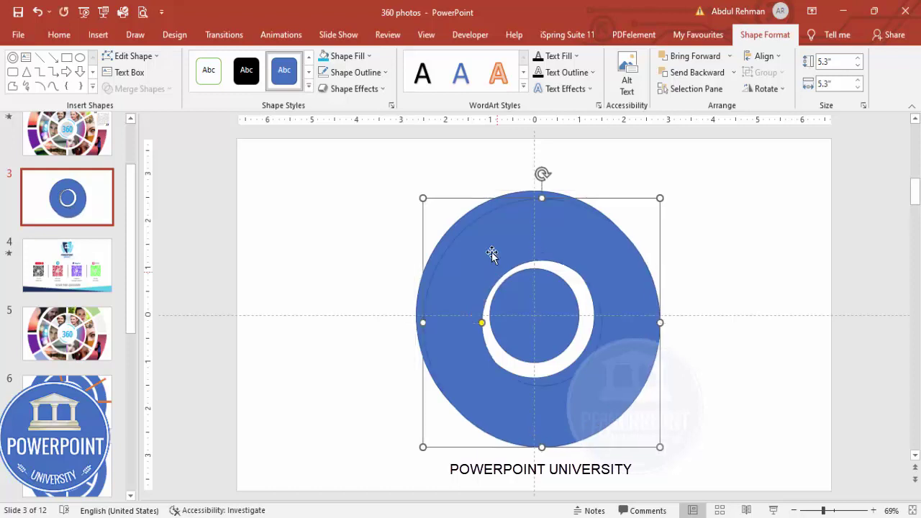
left_click(323, 57)
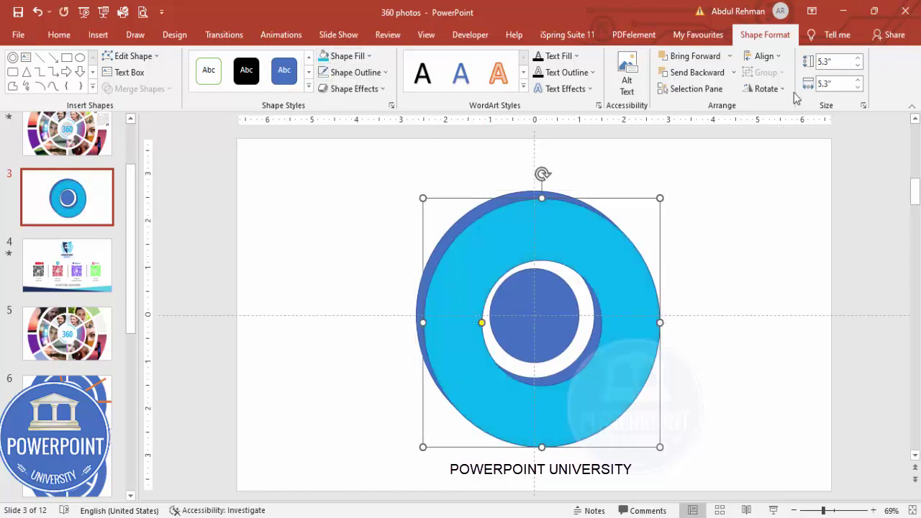
Centre the light blue copy horizontally and vertically on the slide
left_click(764, 56)
left_click(781, 92)
left_click(764, 56)
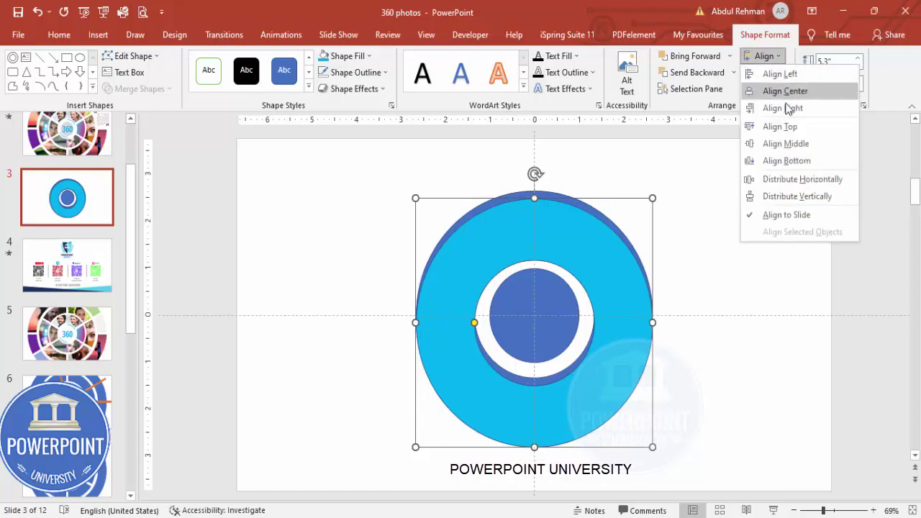
left_click(786, 144)
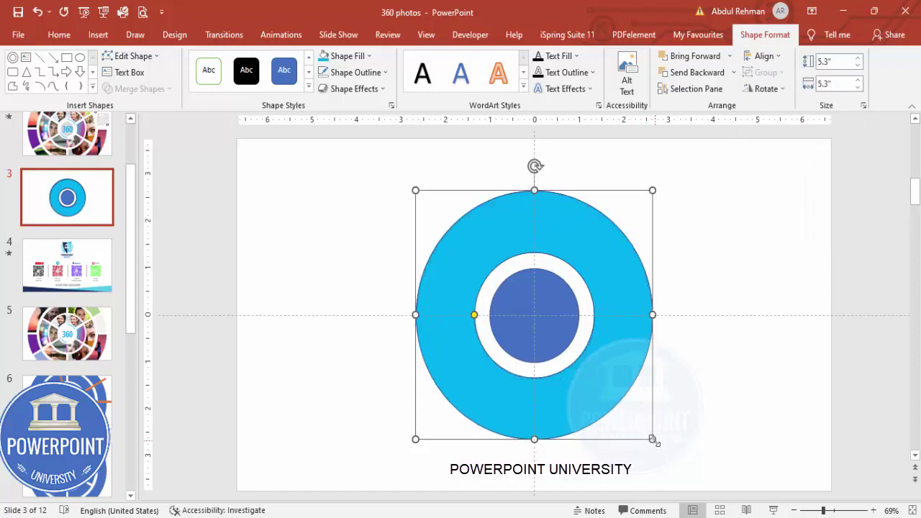
Enlarge the light blue donut to 8.61" and widen its hole to leave a thin white gap
left_click_drag(653, 440, 695, 467)
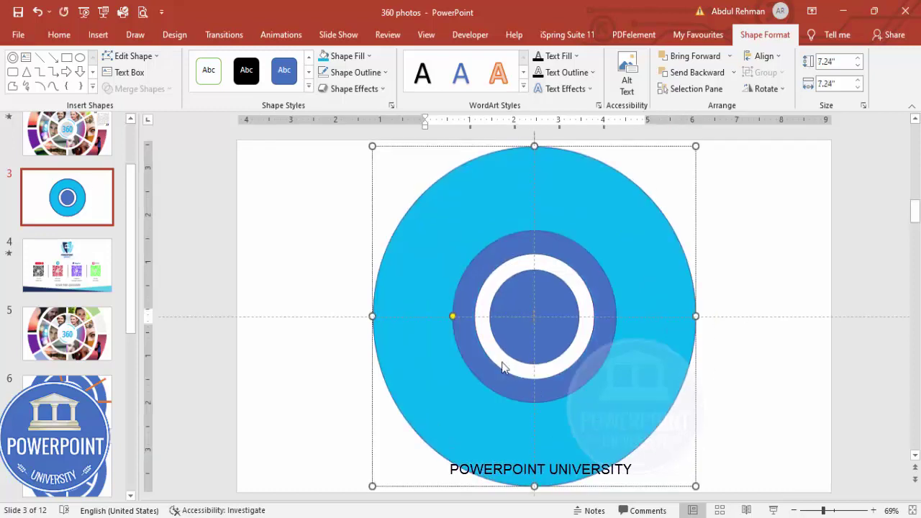
left_click_drag(453, 316, 411, 317)
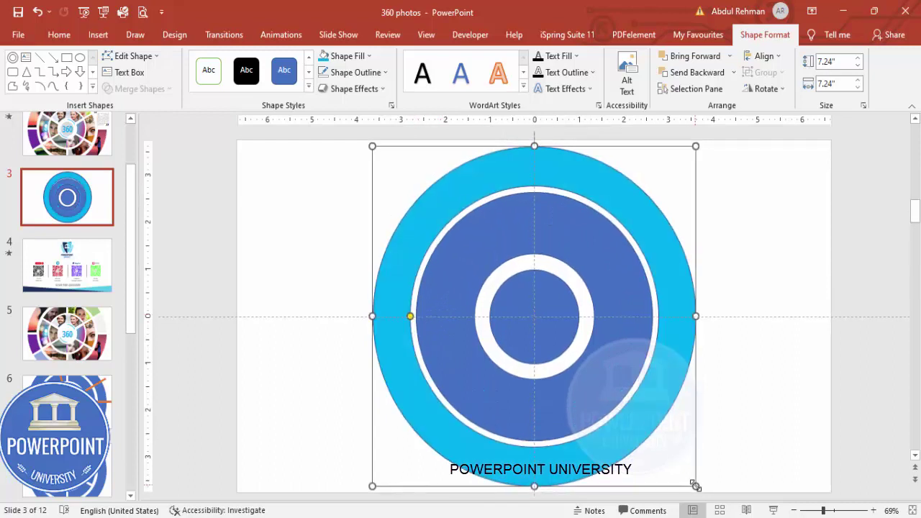
left_click_drag(694, 487, 712, 500)
left_click_drag(393, 315, 402, 316)
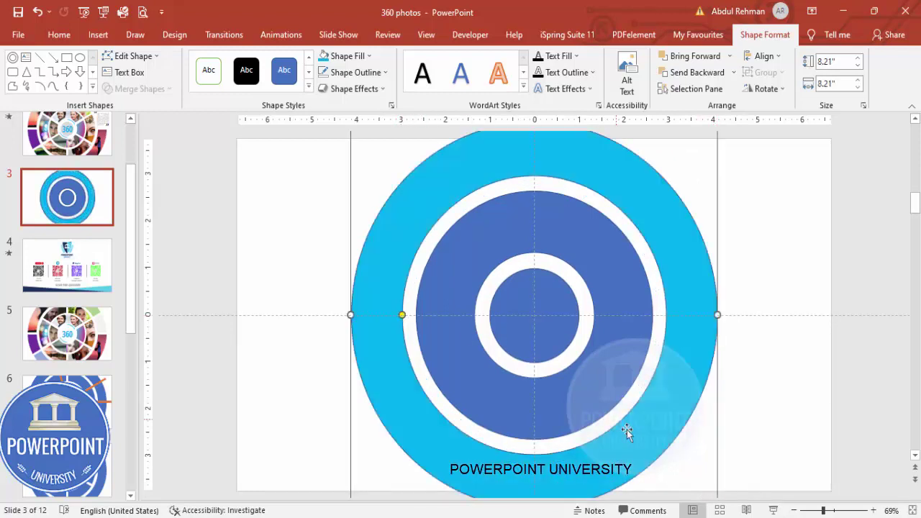
left_click(793, 510)
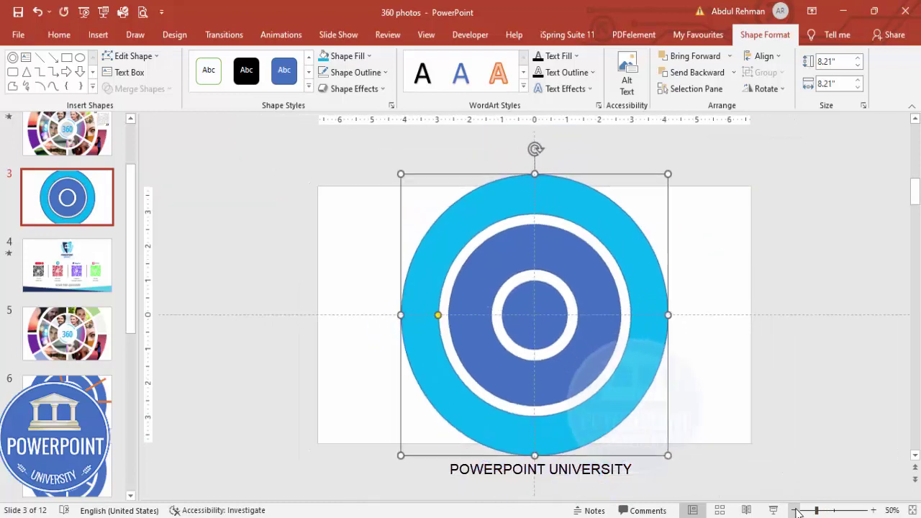
left_click_drag(639, 426, 645, 430)
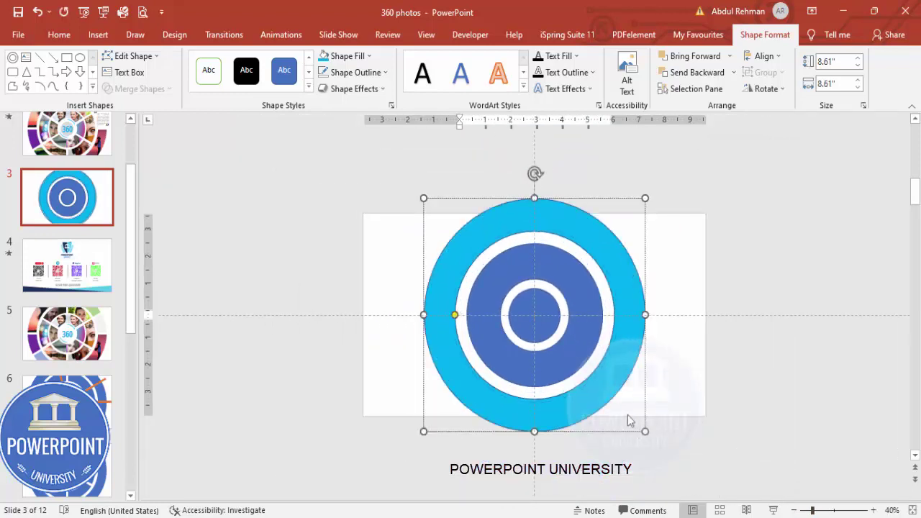
left_click_drag(456, 315, 461, 321)
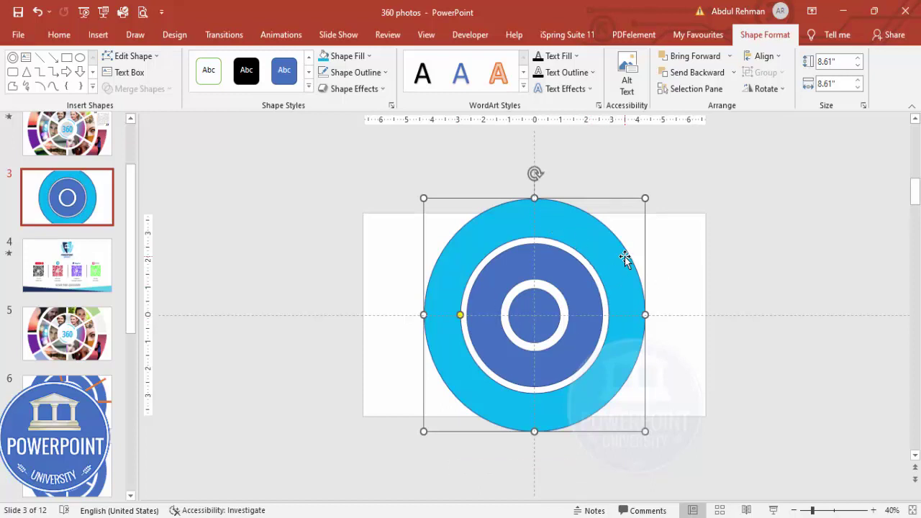
Copy the light blue donut, fill the copy dark blue, and centre it on the slide
left_click_drag(624, 257, 582, 227)
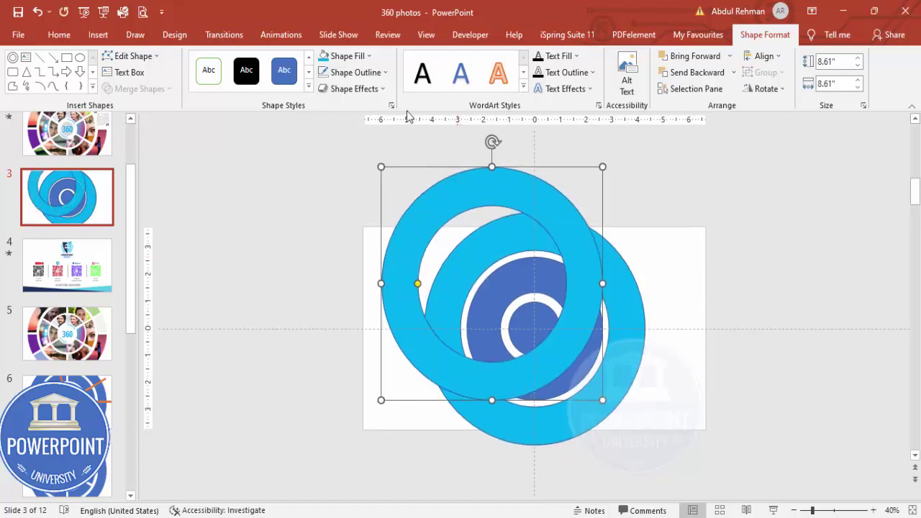
left_click(349, 56)
left_click(416, 134)
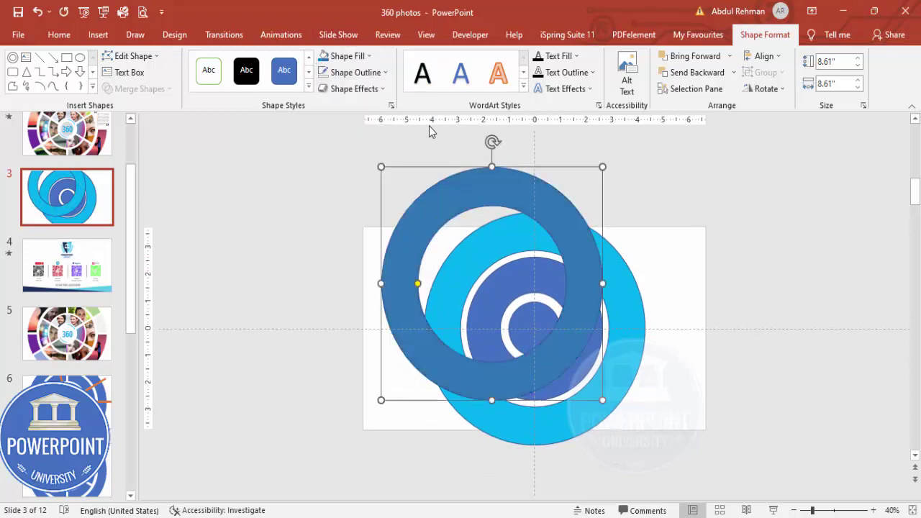
left_click(767, 57)
left_click(783, 91)
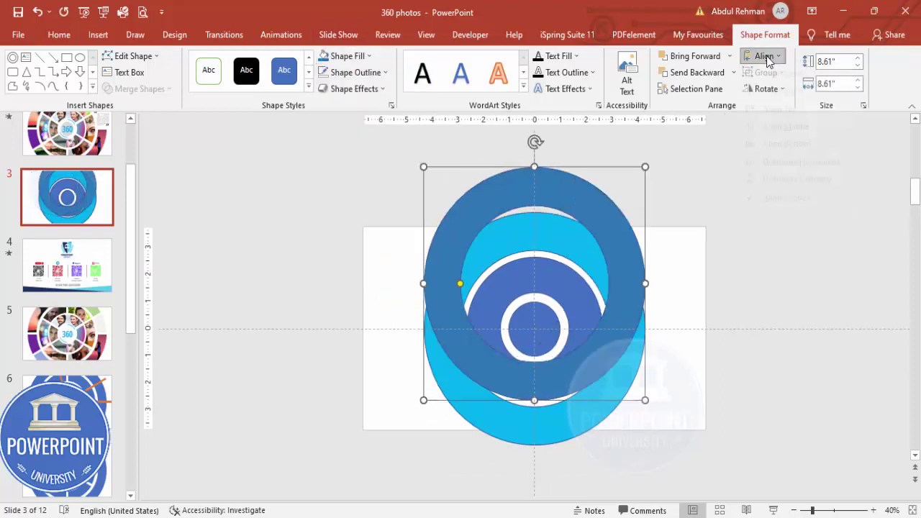
left_click(764, 56)
left_click(786, 144)
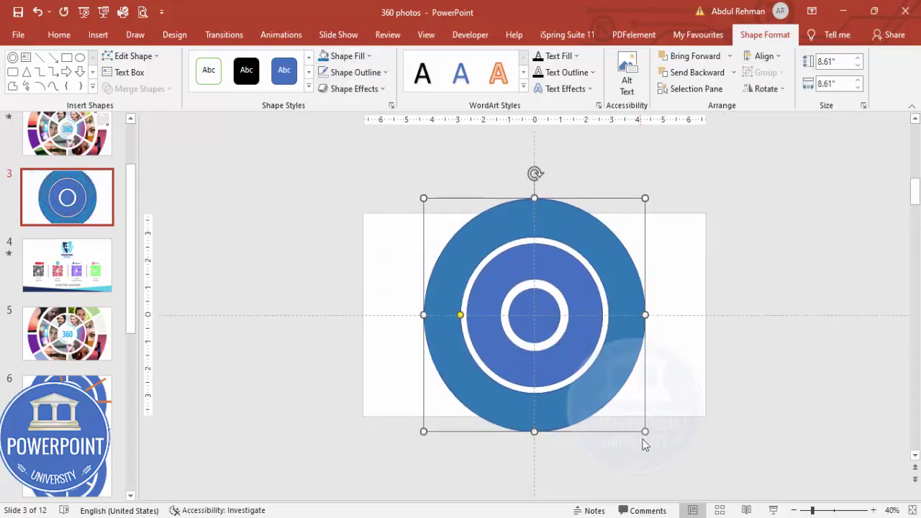
Enlarge the dark blue donut to 12.97" and adjust its hole to leave a white gap
left_click_drag(647, 431, 688, 440)
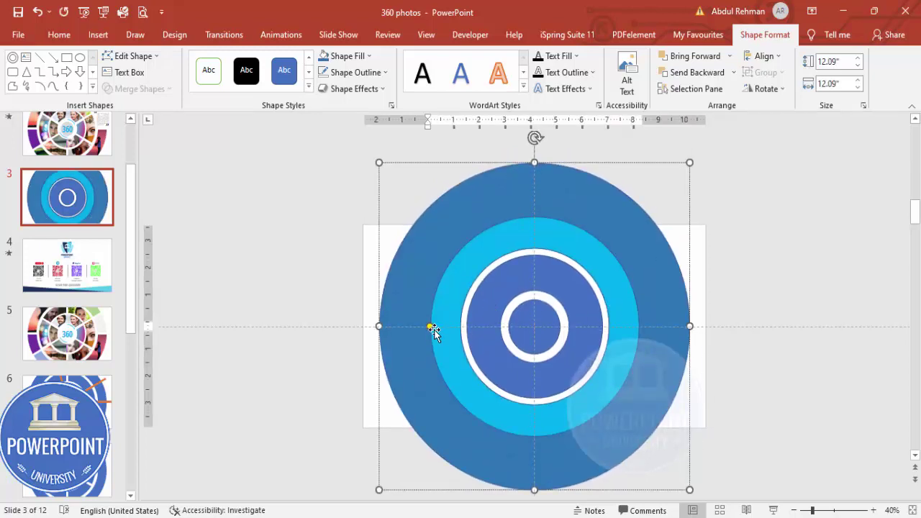
left_click_drag(429, 328, 420, 330)
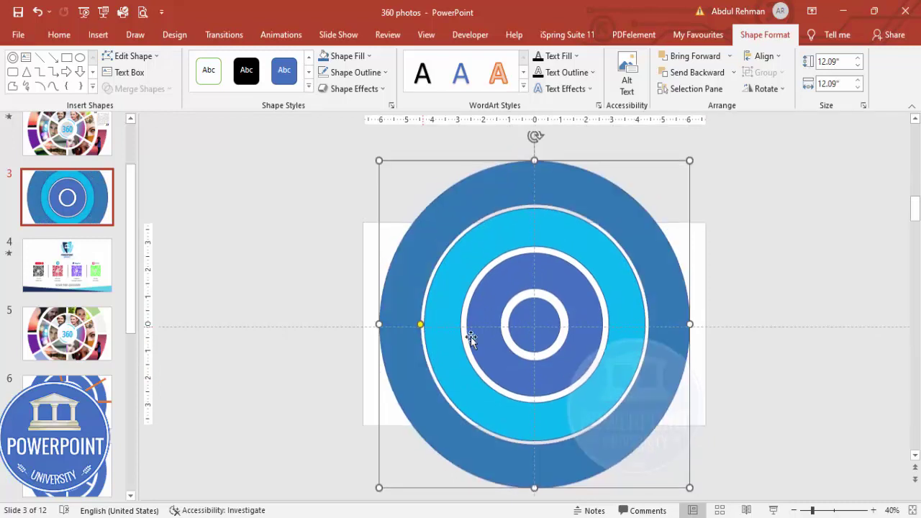
left_click_drag(688, 490, 687, 486)
left_click_drag(414, 321, 418, 321)
left_click(762, 266)
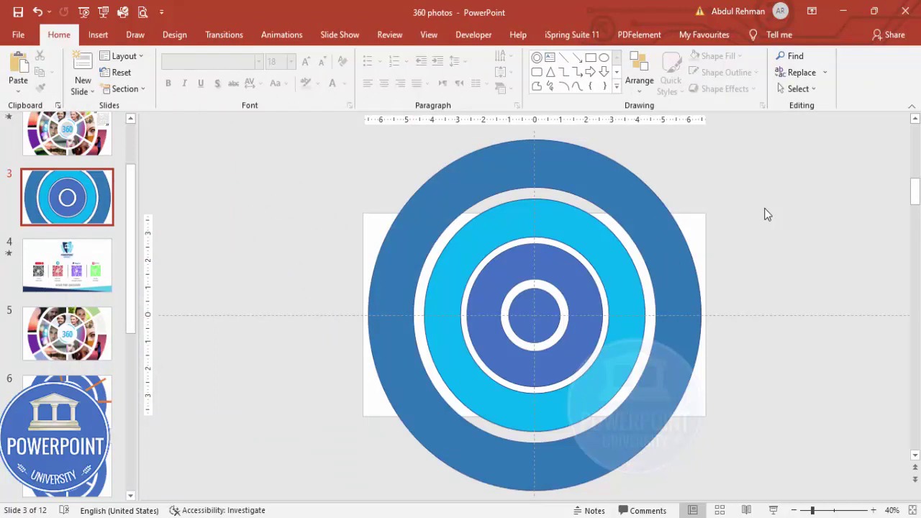
Select all the rings and set their Shape Outline to No Outline
key("ctrl+a")
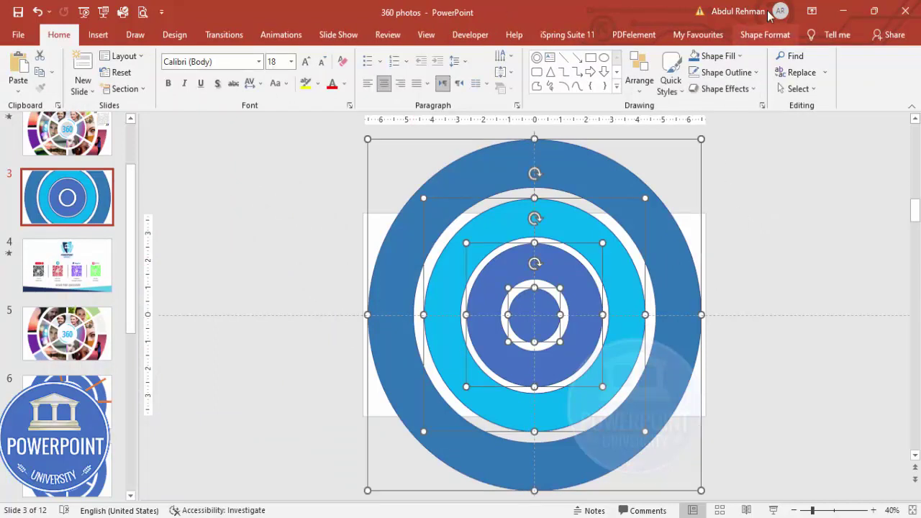
left_click(766, 35)
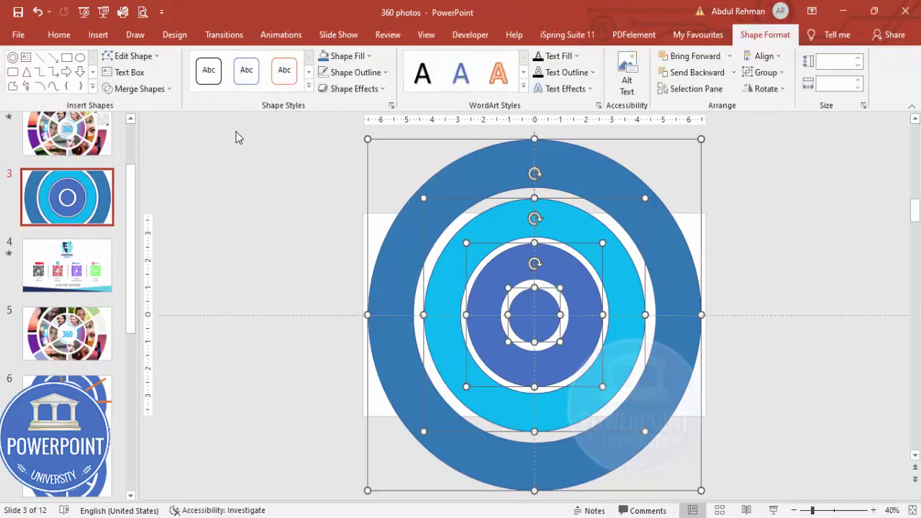
left_click(371, 75)
left_click(355, 198)
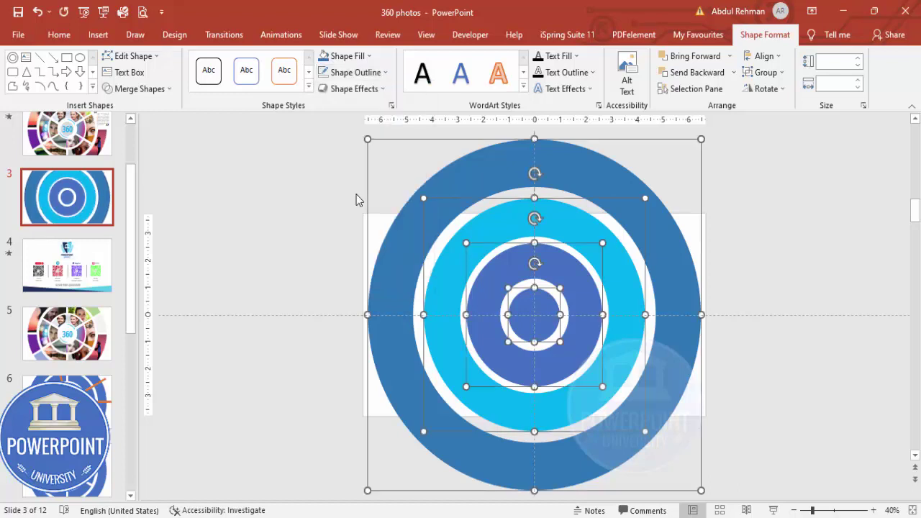
left_click(101, 220)
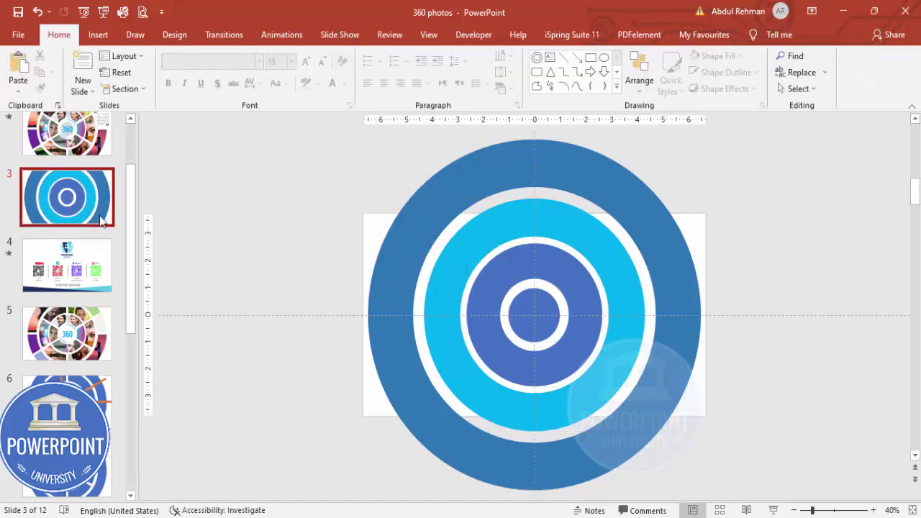
Preview the slide full-screen, then duplicate slide 3 as slide 4
left_click(773, 510)
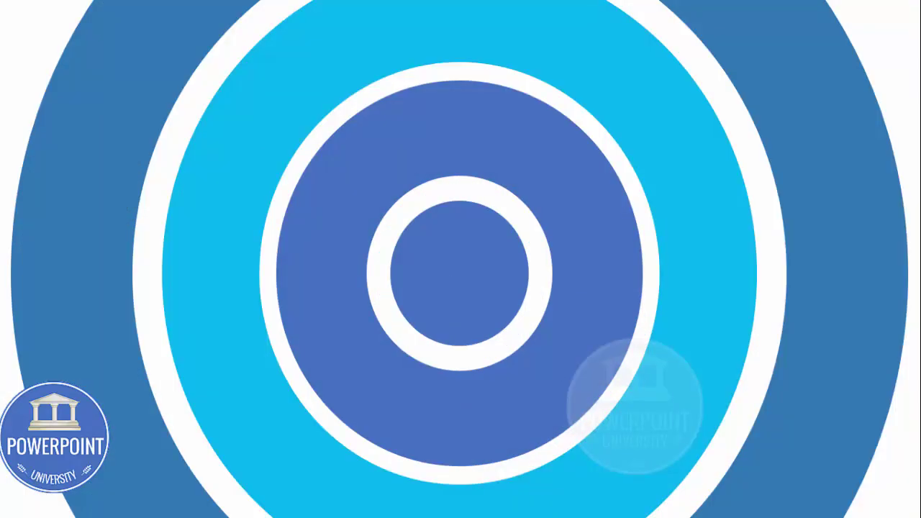
key("Escape")
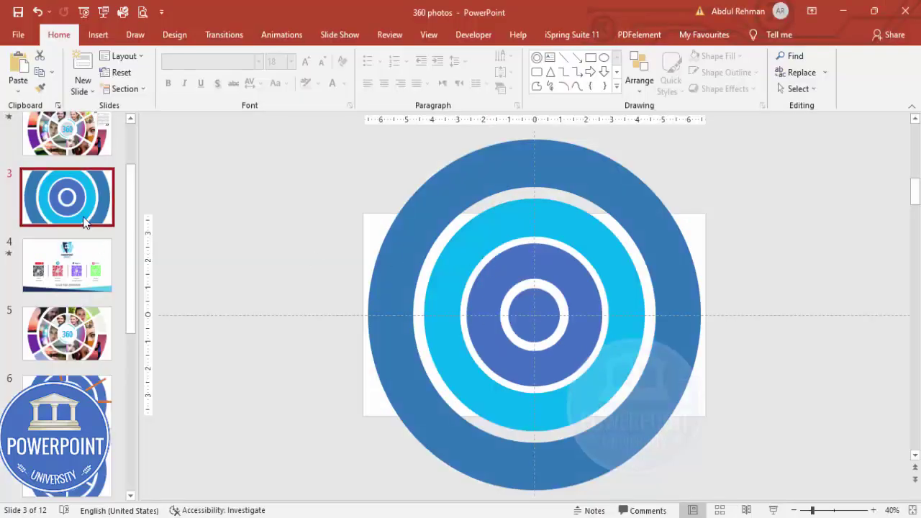
right_click(82, 212)
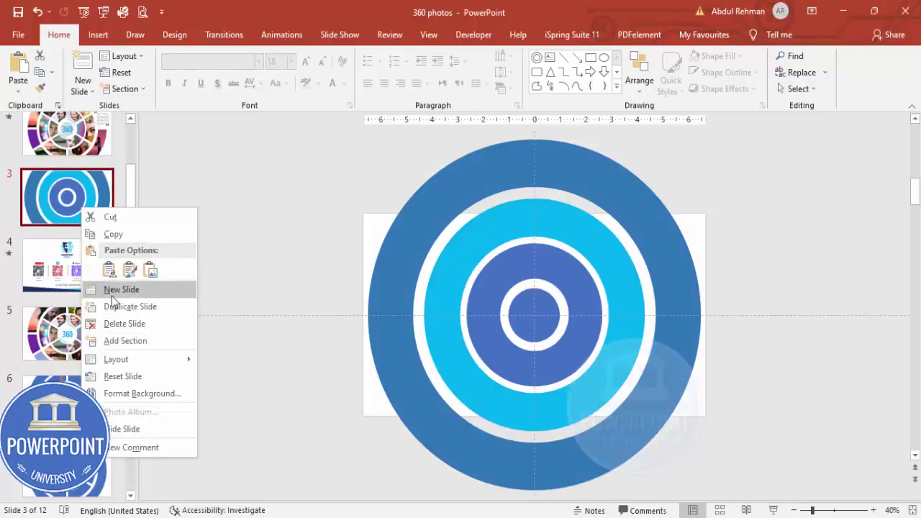
left_click(154, 308)
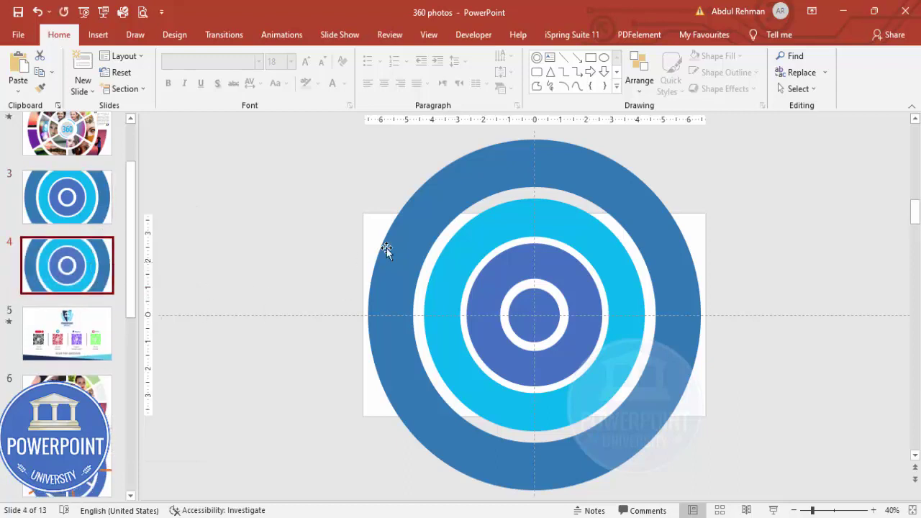
On slide 3, draw a tall rectangle bar across the rings
left_click(92, 216)
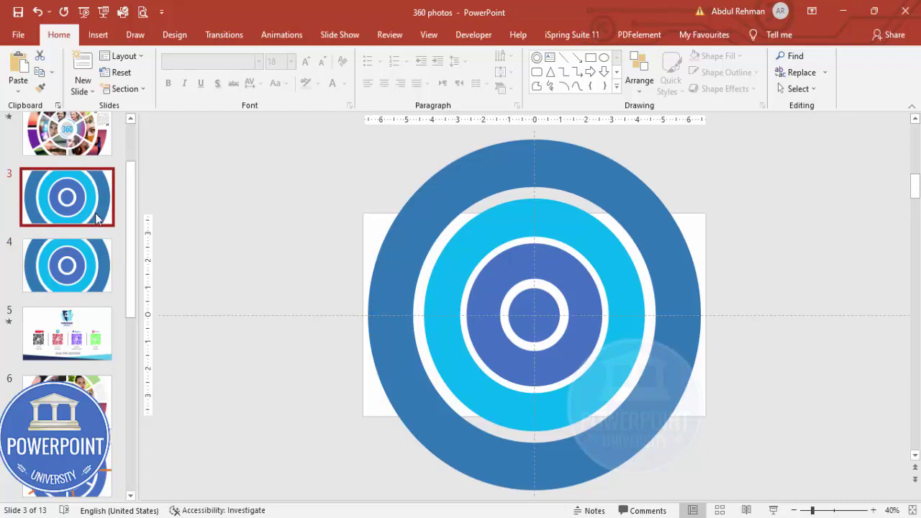
left_click(490, 287)
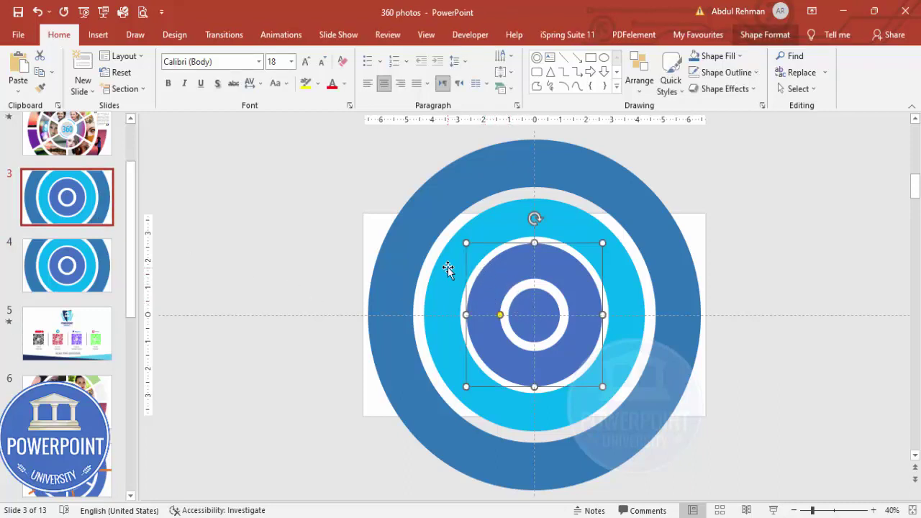
left_click(767, 257)
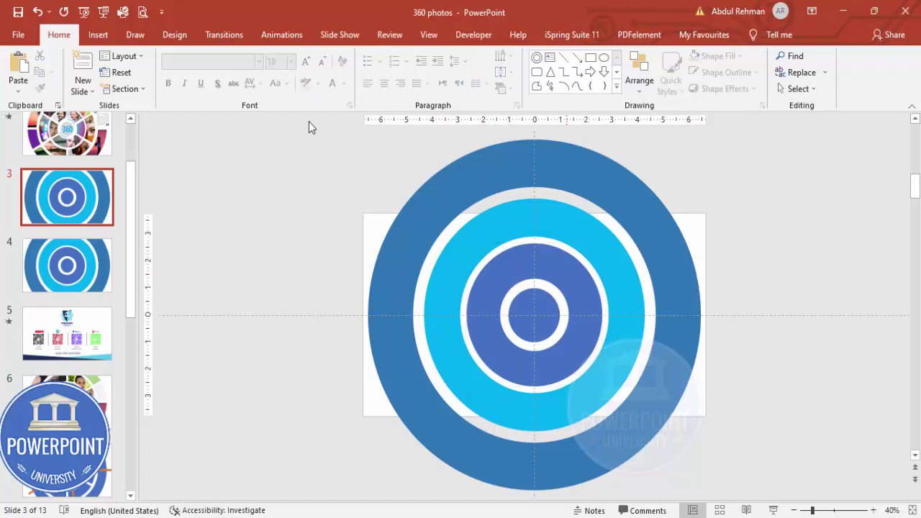
left_click(98, 34)
left_click(216, 86)
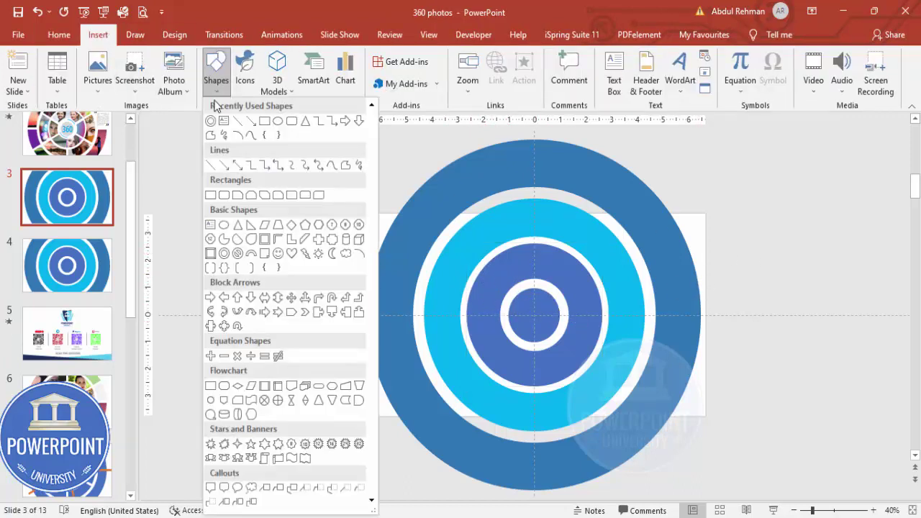
left_click(210, 197)
mouse_move(476, 226)
left_mouse_down()
mouse_move(498, 386)
mouse_move(492, 432)
left_mouse_up()
Give the bar no outline and a light green fill, and narrow it
left_click(351, 72)
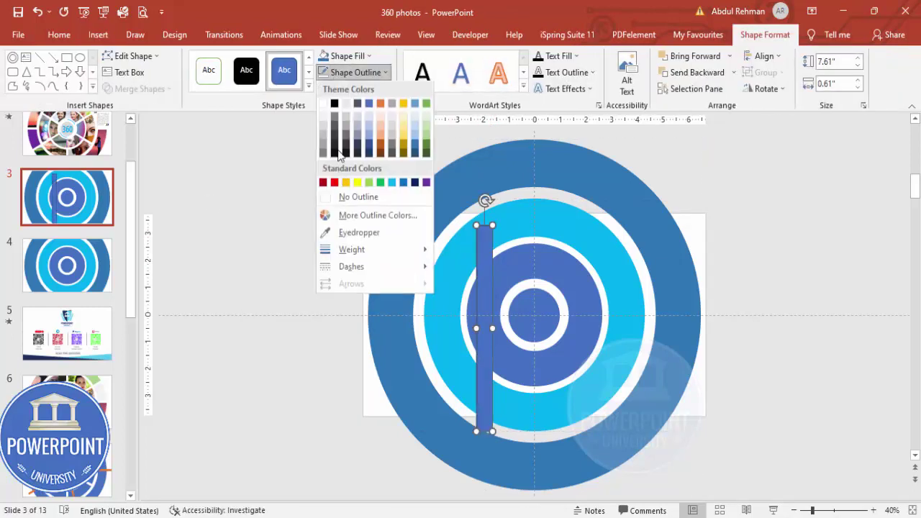
left_click(350, 208)
left_click(348, 55)
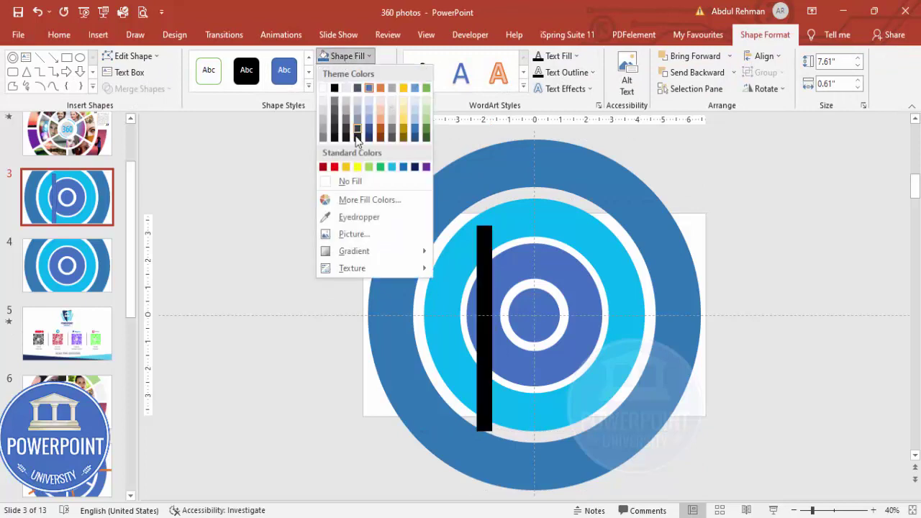
left_click(373, 169)
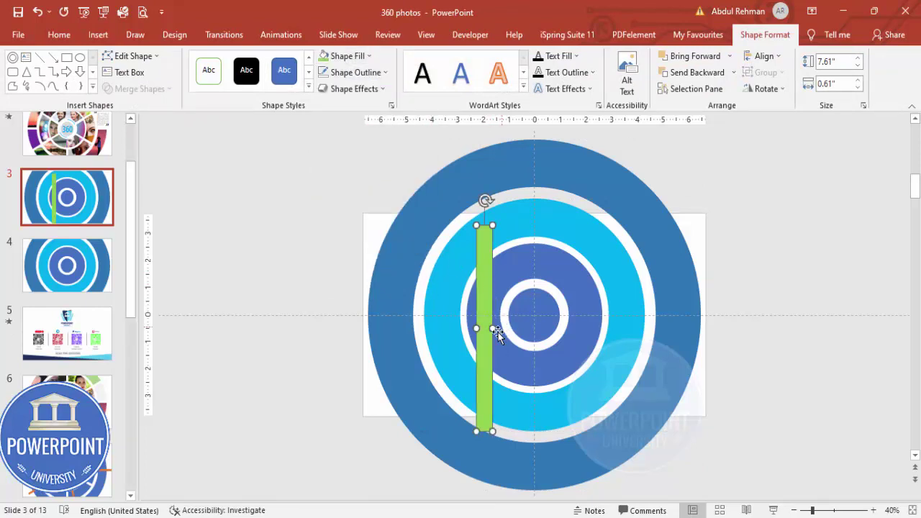
left_click_drag(494, 328, 488, 329)
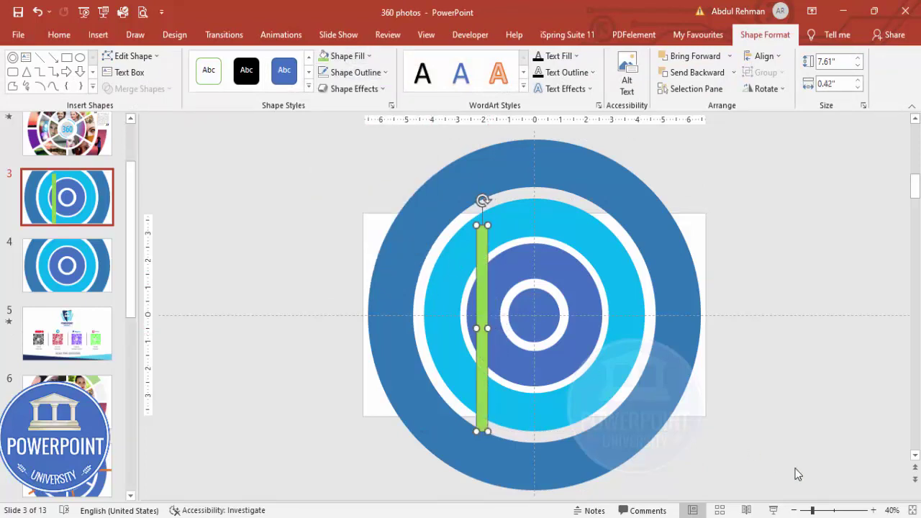
Move the green bar onto the rings and centre it horizontally on the slide
left_click_drag(813, 511, 817, 510)
left_click_drag(469, 387, 533, 366)
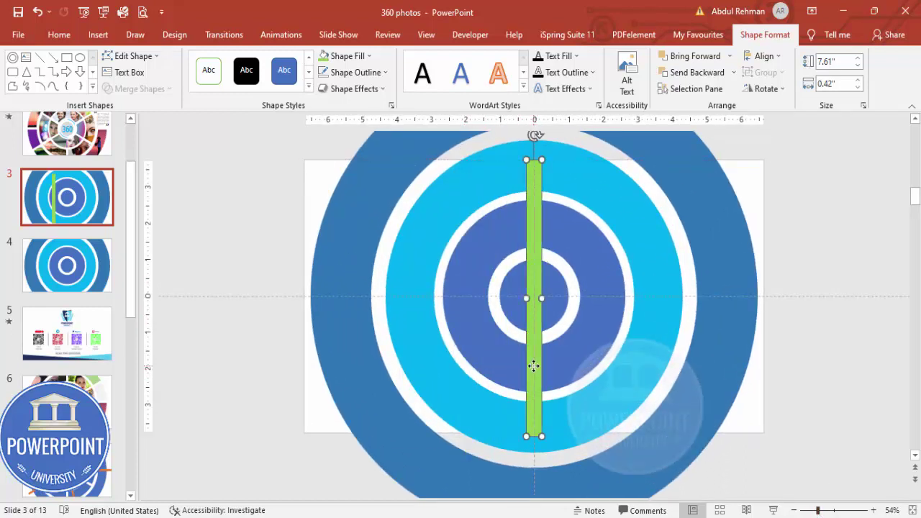
left_click(763, 56)
left_click(783, 91)
left_click(764, 56)
left_click(786, 160)
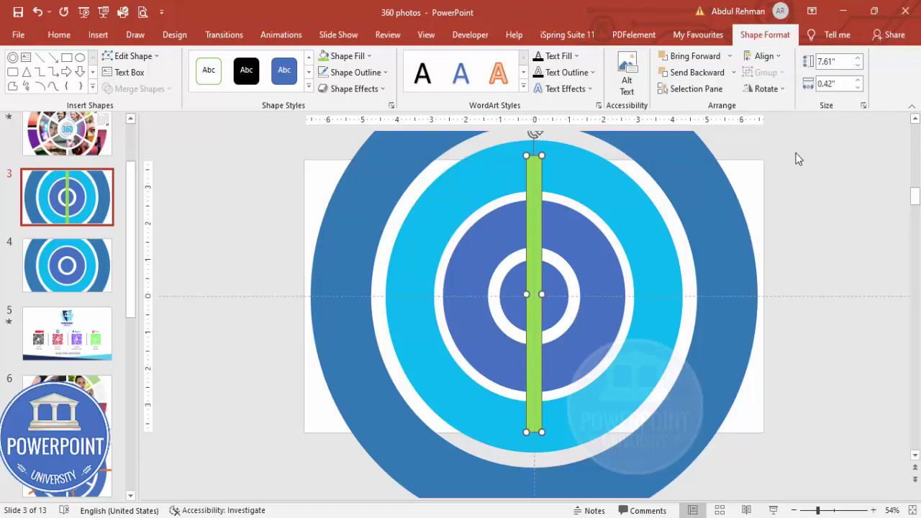
Rotate the green bar to a diagonal and centre it horizontally and vertically
key("alt+Left")
key("alt+Left")
key("alt+Left")
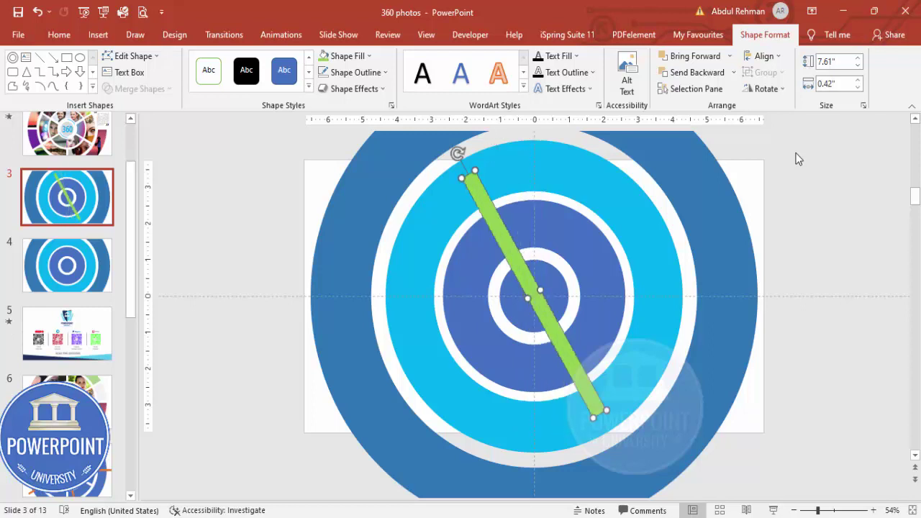
key("alt+Left")
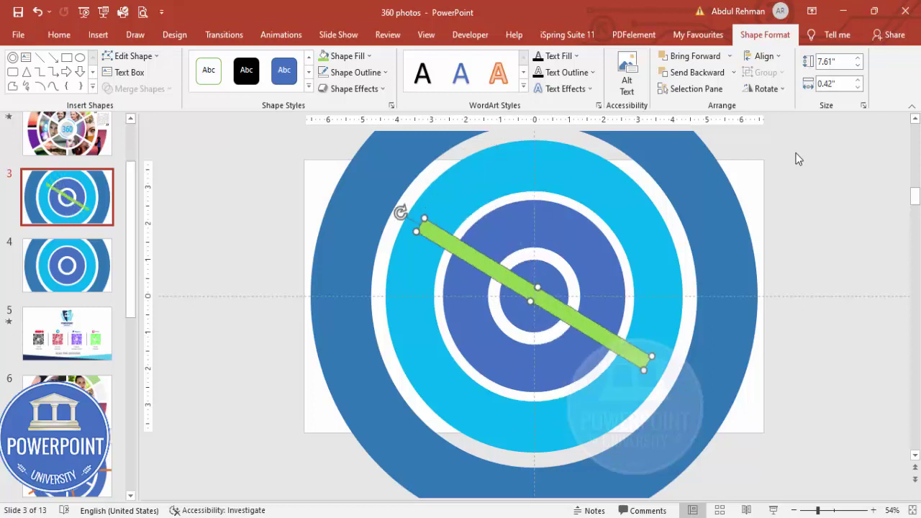
key("ctrl+z")
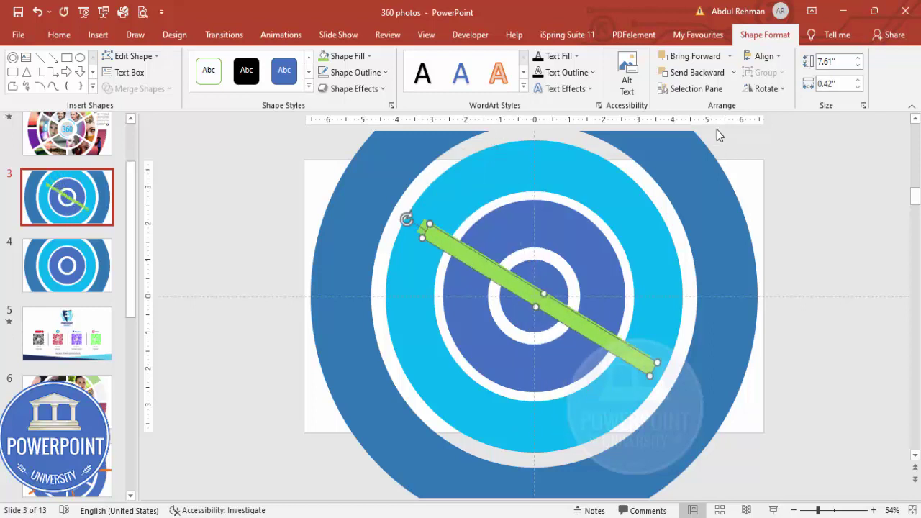
left_click(764, 56)
left_click(785, 91)
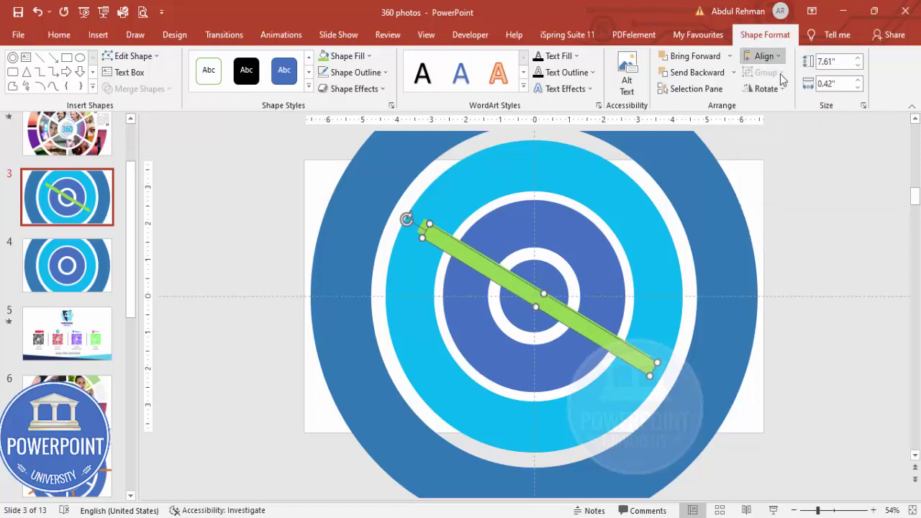
left_click(764, 56)
left_click(804, 144)
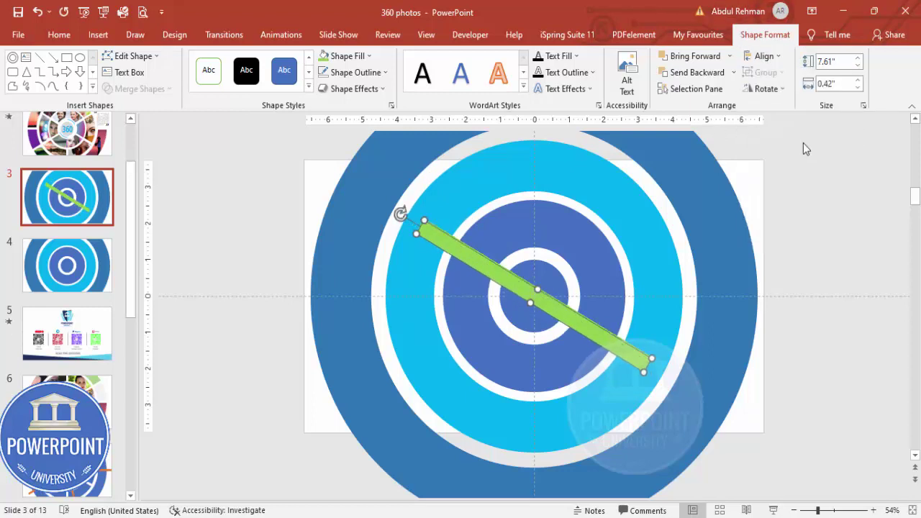
Duplicate the bar and rotate the copy to form an X, then select the inner circle and both bars
key("ctrl+d")
key("alt+Right")
key("alt+Right")
key("alt+Right")
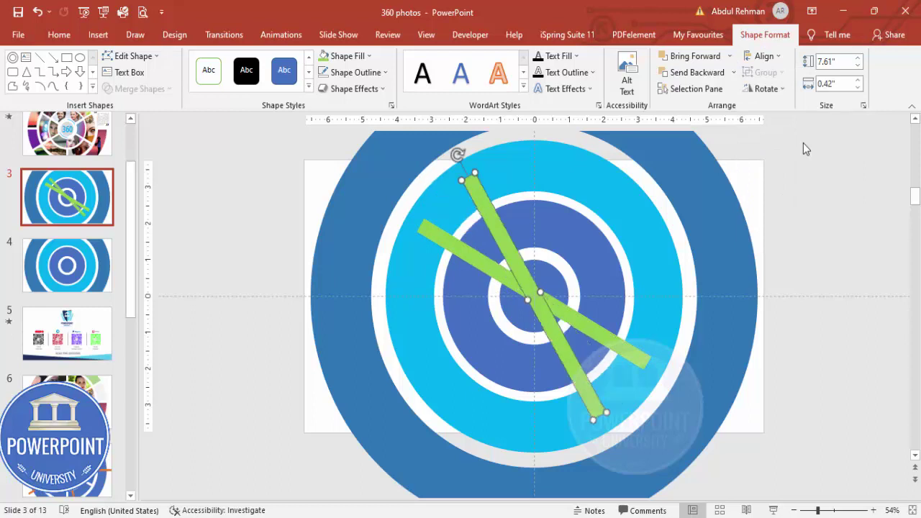
key("alt+Right")
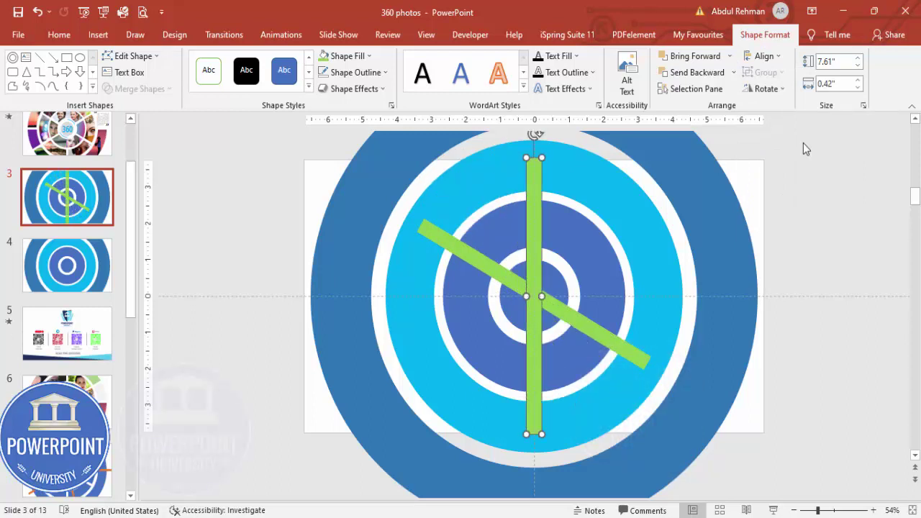
key("alt+Right")
key("alt+Right")
key("alt+Right")
key("alt+Right")
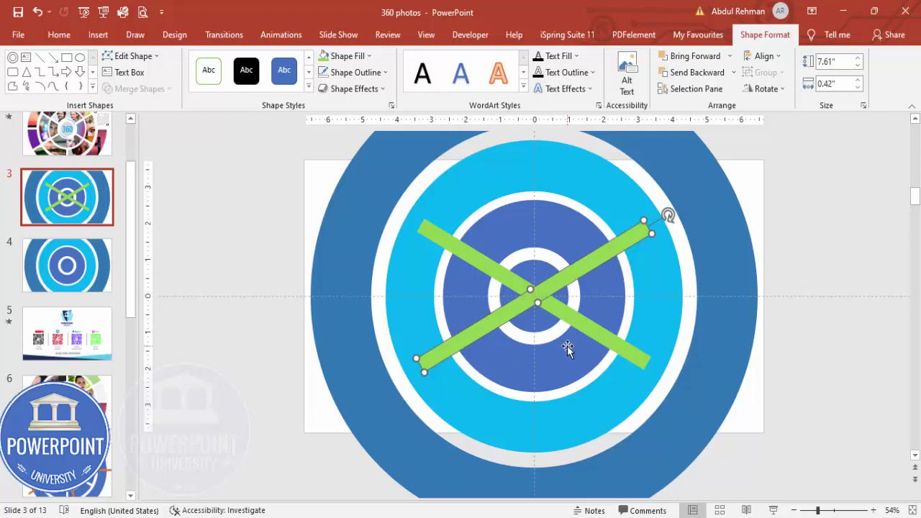
left_click(550, 223)
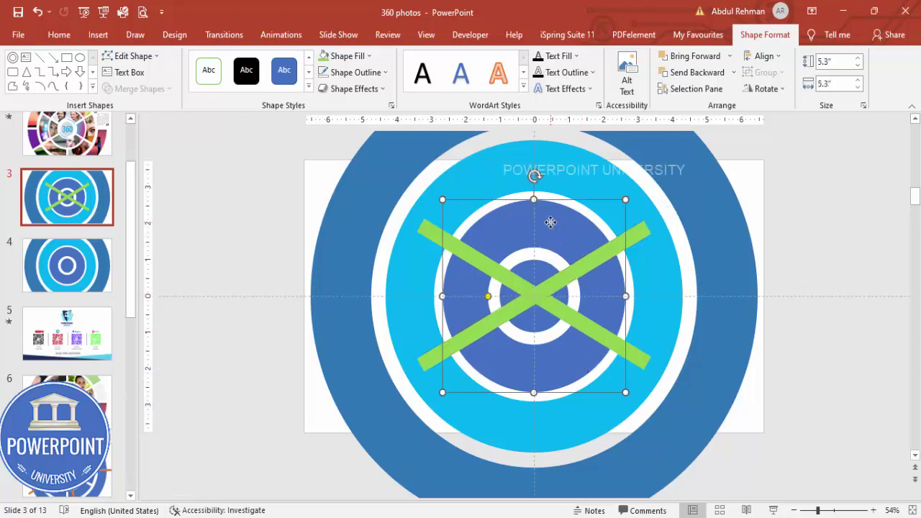
left_click(636, 236, "shift")
left_click(635, 359, "shift")
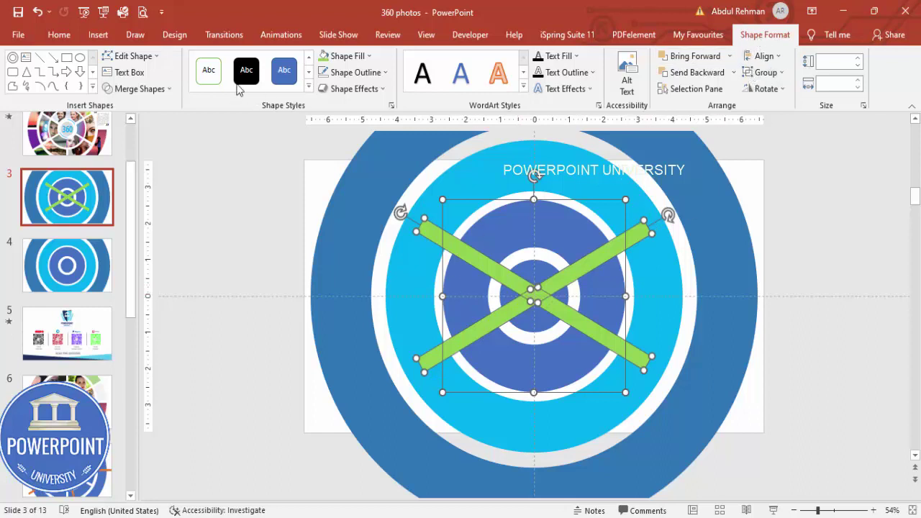
Fragment the inner circle and X bars with Merge Shapes > Fragment
left_click(136, 89)
left_click(140, 141)
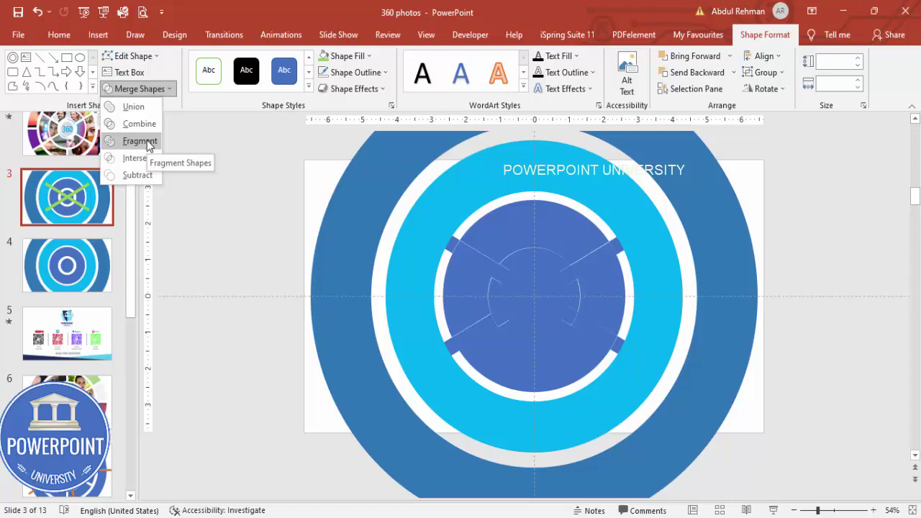
left_click(139, 141)
left_click(770, 259)
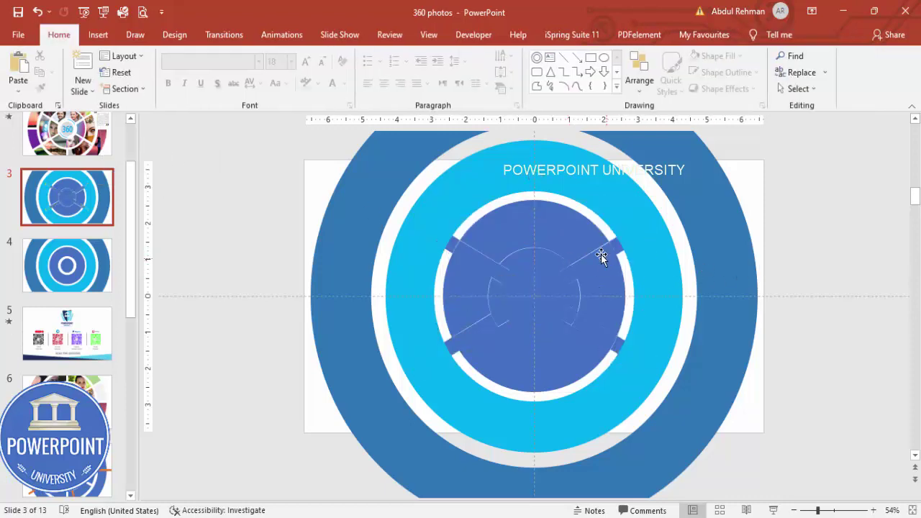
Delete the right-side spoke and inner arc fragments, leaving white gaps
left_click(603, 257)
key("Delete")
left_click(619, 246)
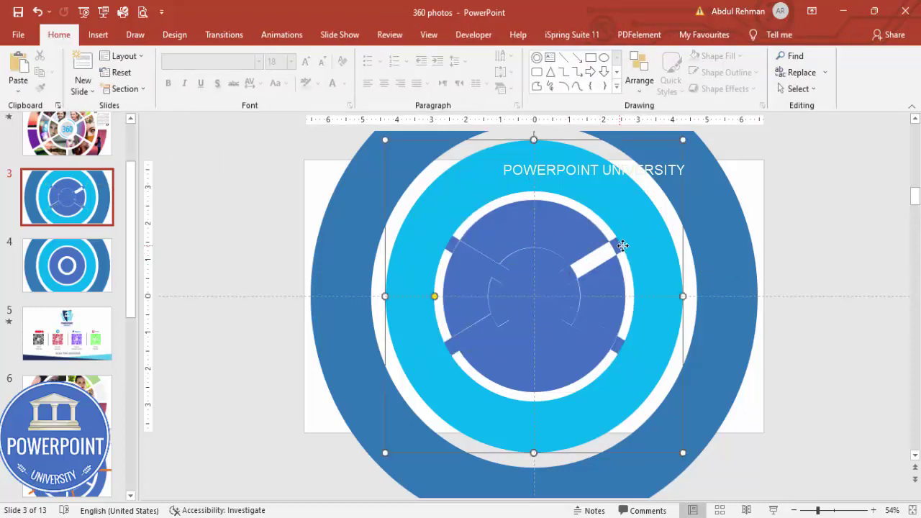
left_click(618, 246)
key("Delete")
left_click(618, 338)
left_click(591, 323)
key("Delete")
left_click(564, 311)
key("Delete")
left_click(552, 264)
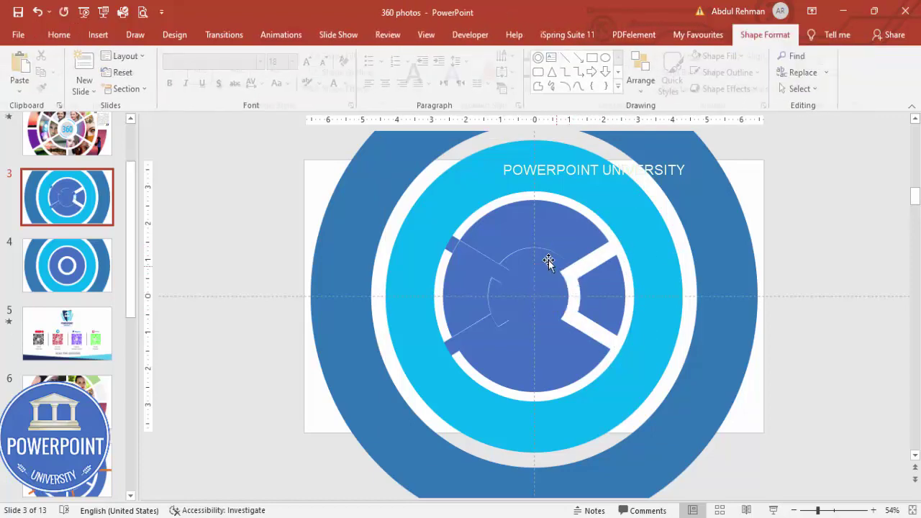
key("Delete")
Clear the upper-left spoke fragments and the leftover slivers inside the inner ring
left_click_drag(500, 277, 475, 323)
key("Escape")
key("Escape")
left_click(517, 329)
key("Delete")
left_click(499, 319)
key("Delete")
left_click(490, 299)
key("Delete")
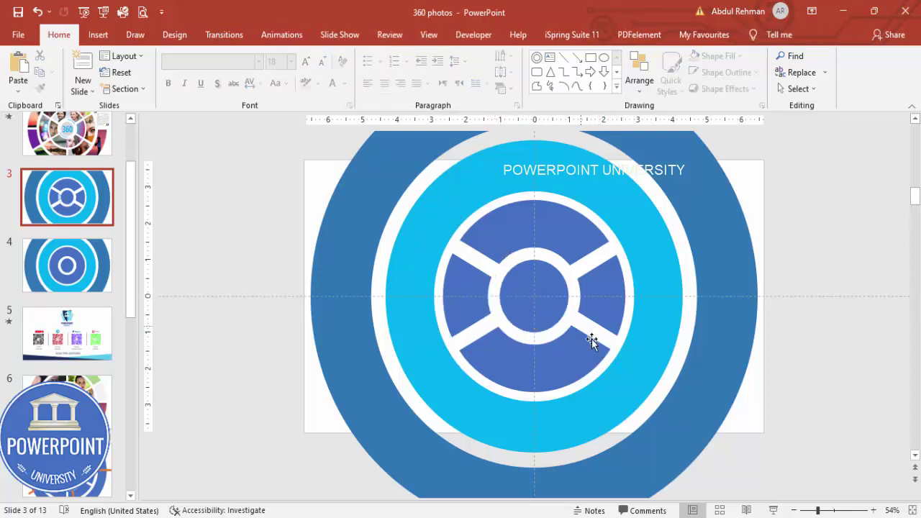
Check the lower, right and top segments are separate by pulling each out and undoing
left_click_drag(580, 350, 597, 378)
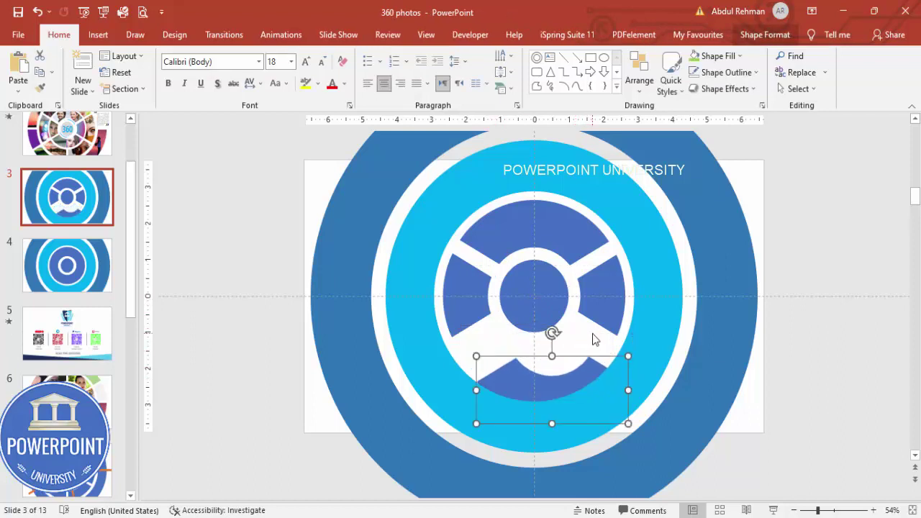
key("ctrl+z")
left_click_drag(596, 302, 611, 293)
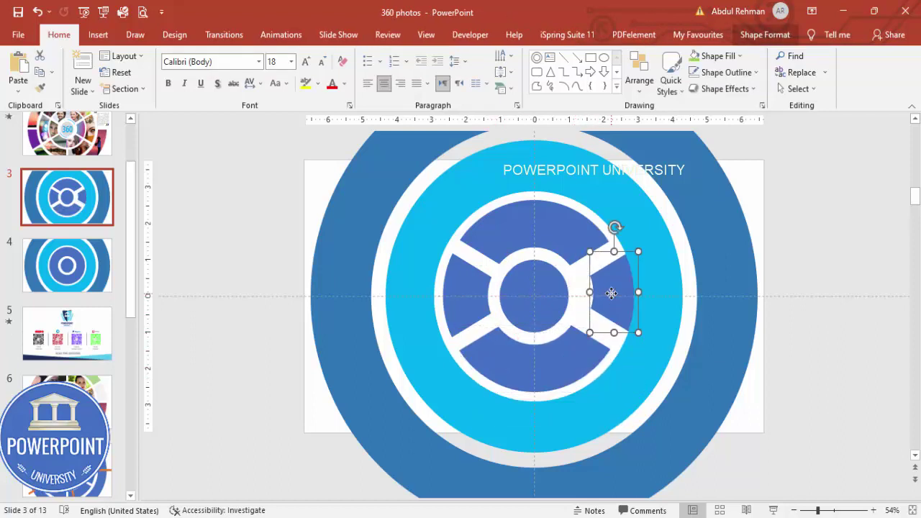
key("ctrl+z")
left_click_drag(556, 229, 556, 220)
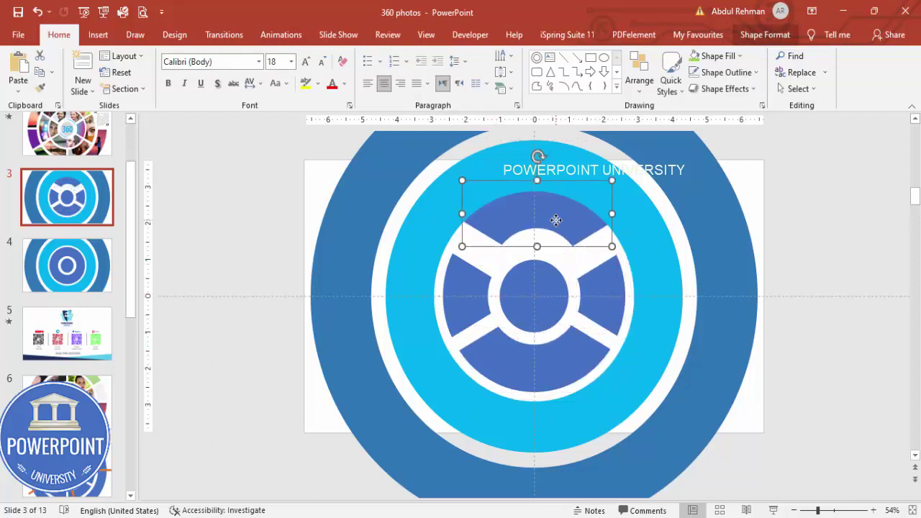
key("ctrl+z")
left_click(779, 292)
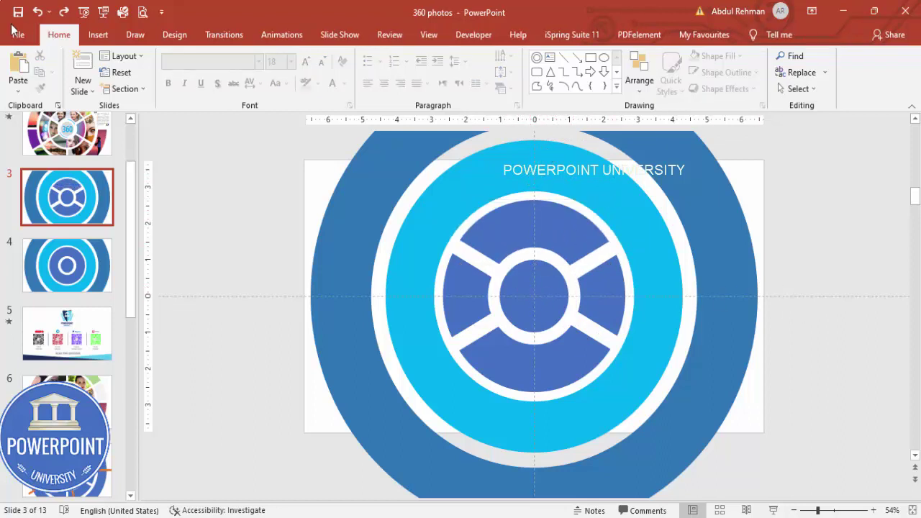
Pick the Rectangle from the Insert shapes gallery
left_click(98, 34)
left_click(215, 84)
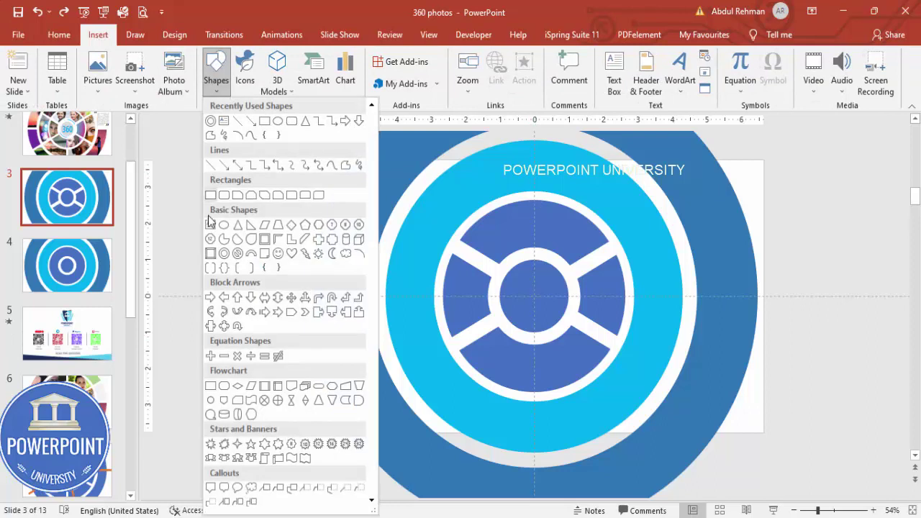
left_click(211, 196)
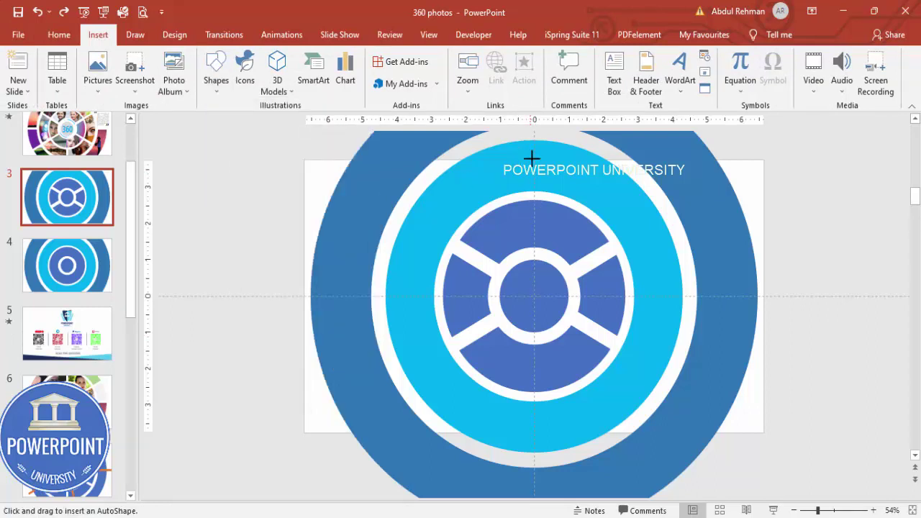